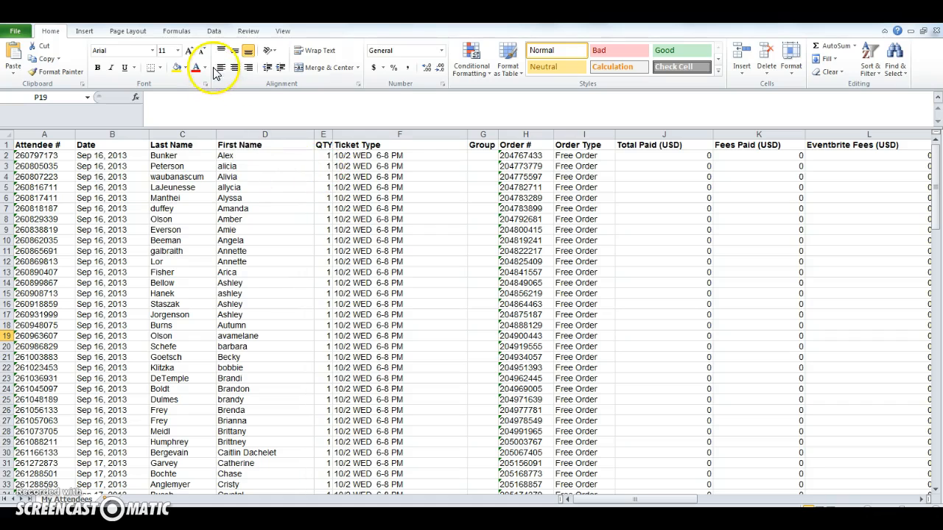
Set up a new recorded macro and name it DataCleanup
click(283, 32)
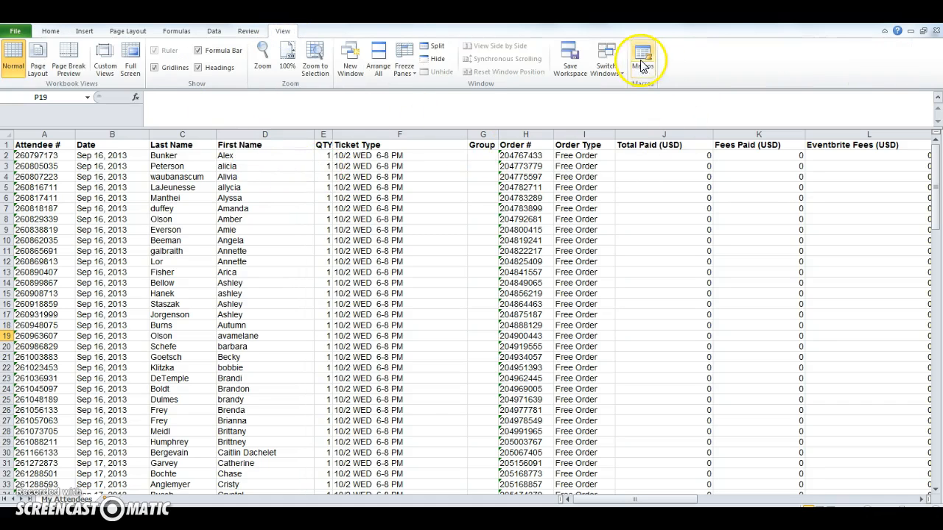
click(645, 72)
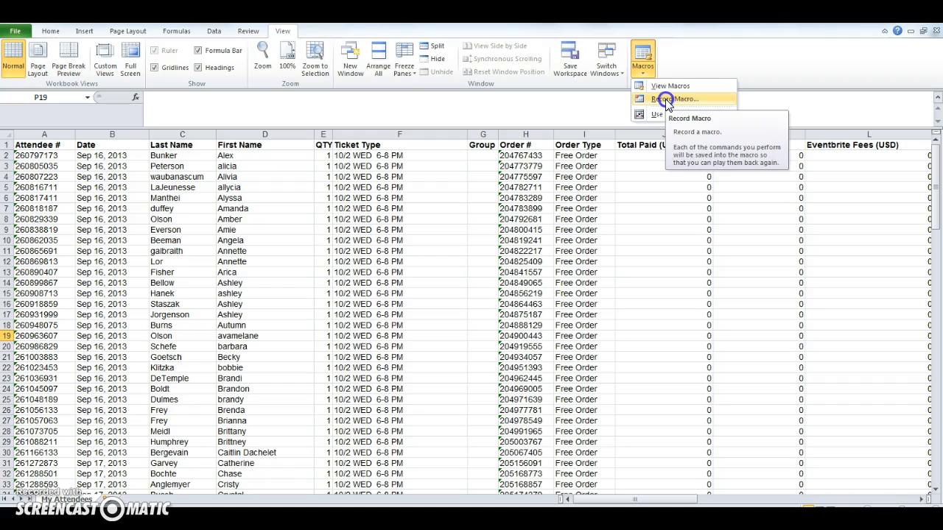
click(667, 100)
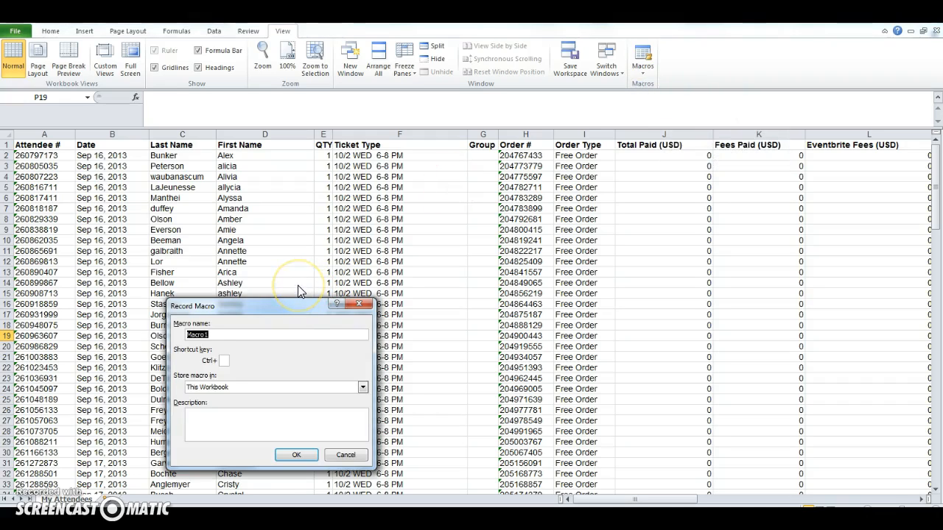
text(DataCleanup)
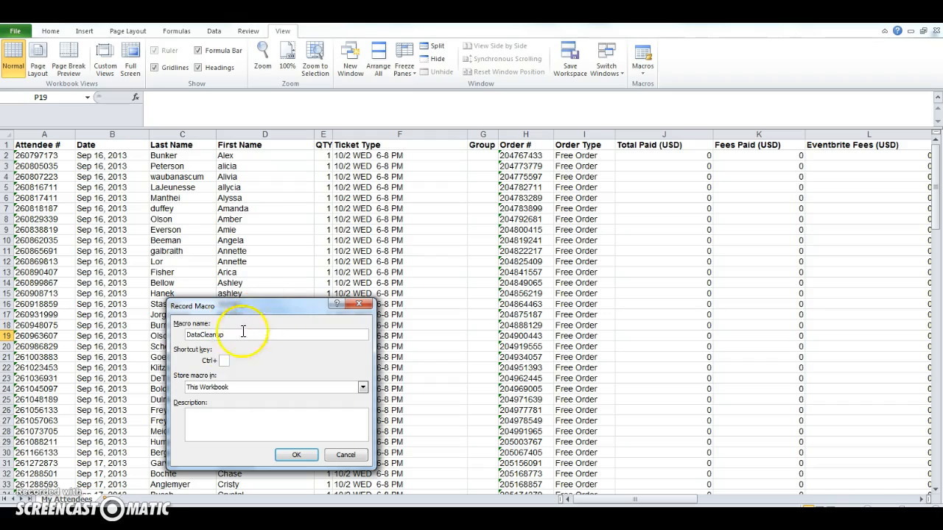
Assign the shortcut Ctrl+r, describe the macro as imported data organization with its creator's name and 7/19/15, and start recording
click(223, 361)
text(r)
click(238, 421)
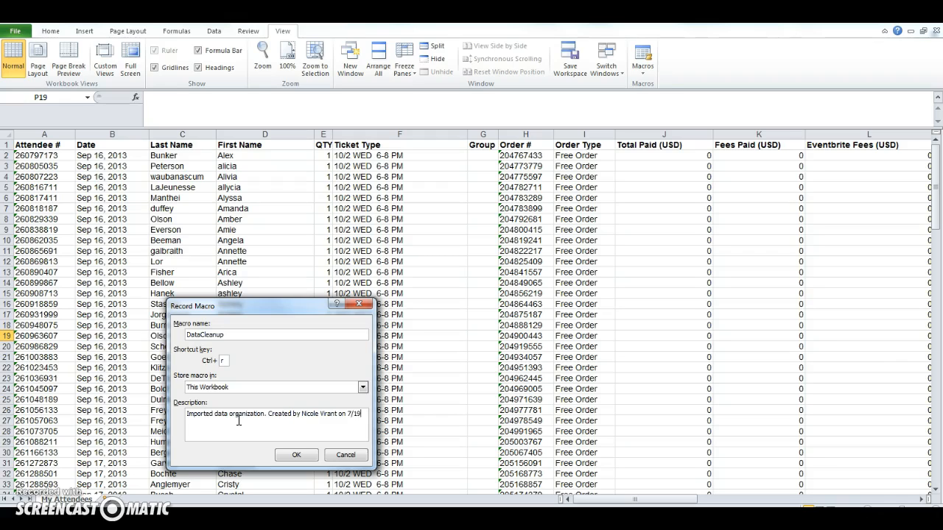
click(312, 455)
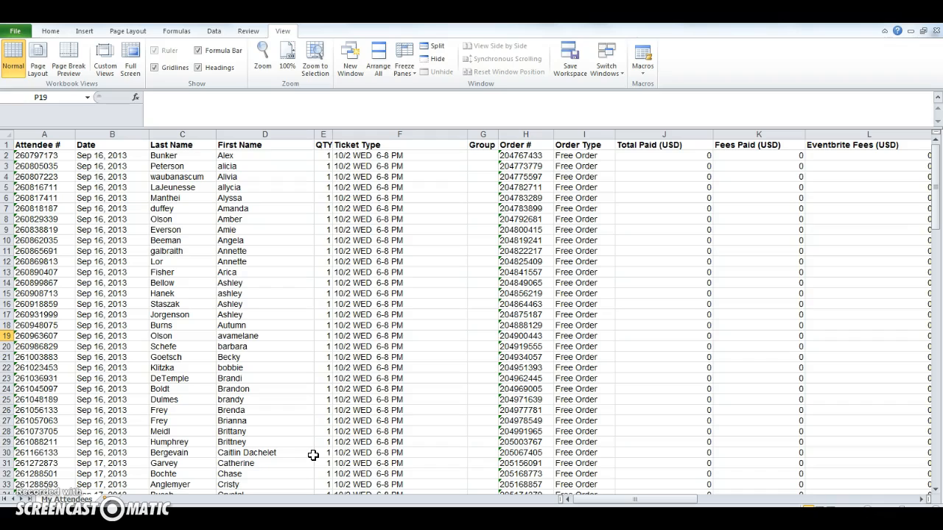
click(281, 412)
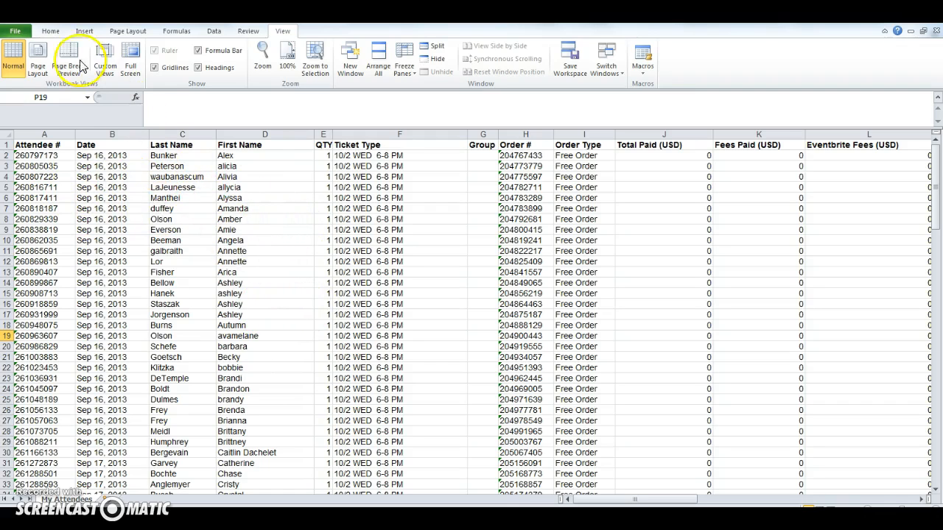
Add filters to all the column headings in row 1, starting from Attendee #
click(48, 32)
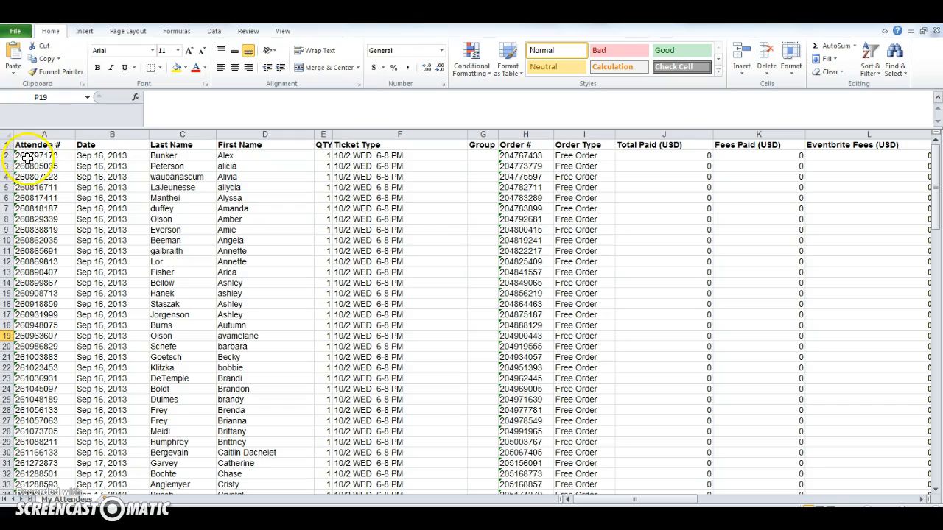
drag(24, 147, 722, 144)
drag(783, 499, 640, 499)
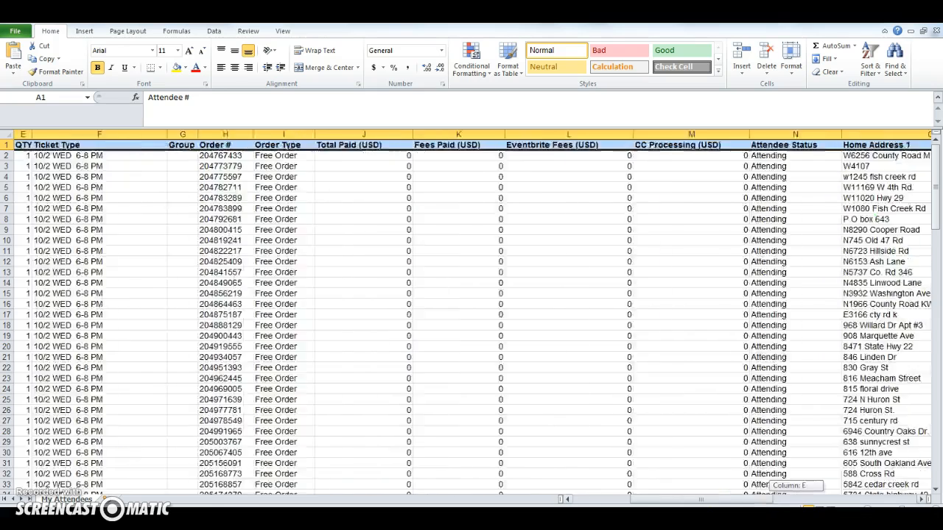
drag(701, 499, 635, 500)
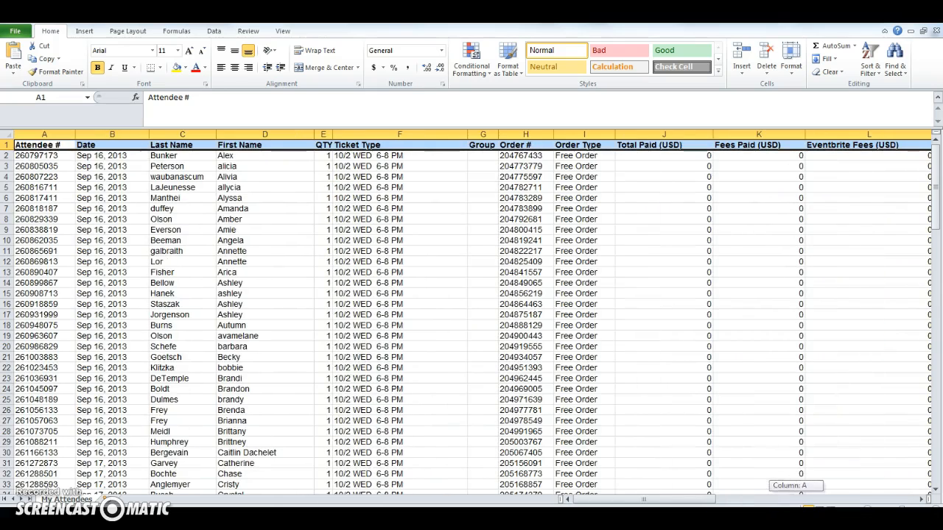
click(215, 33)
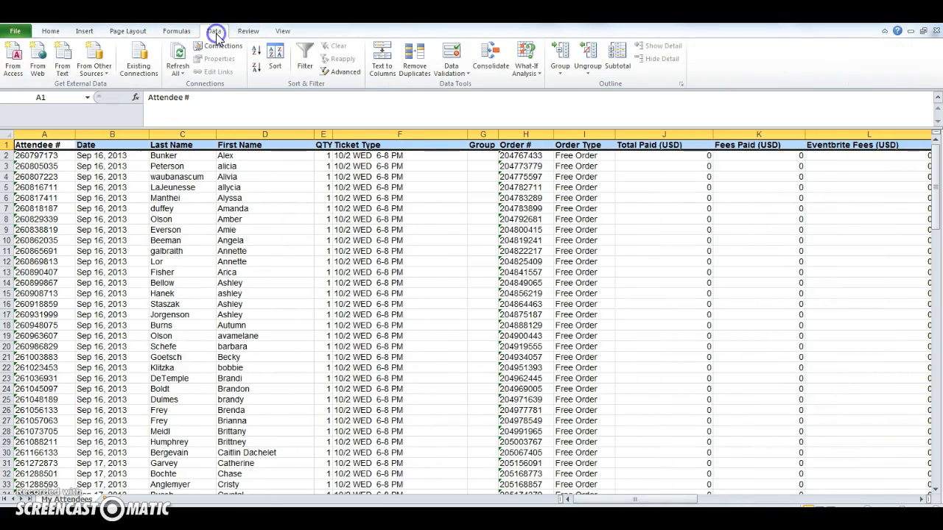
click(303, 59)
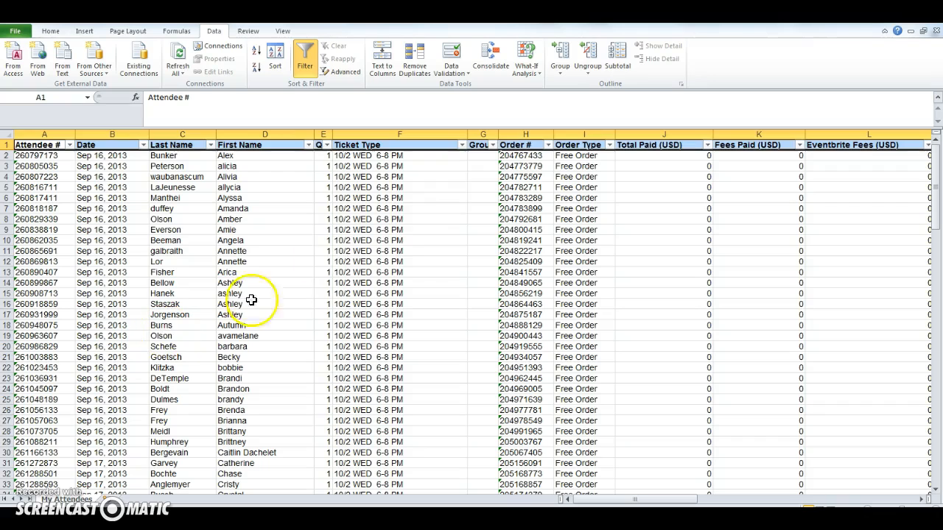
Delete the Group, Total Paid (USD), Fees Paid (USD) and Eventbrite Fees (USD) columns
click(445, 198)
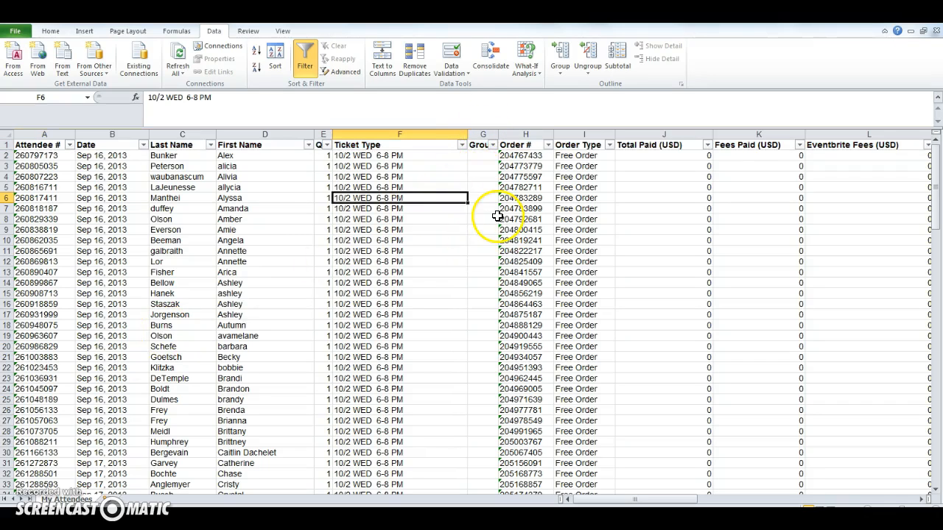
click(486, 133)
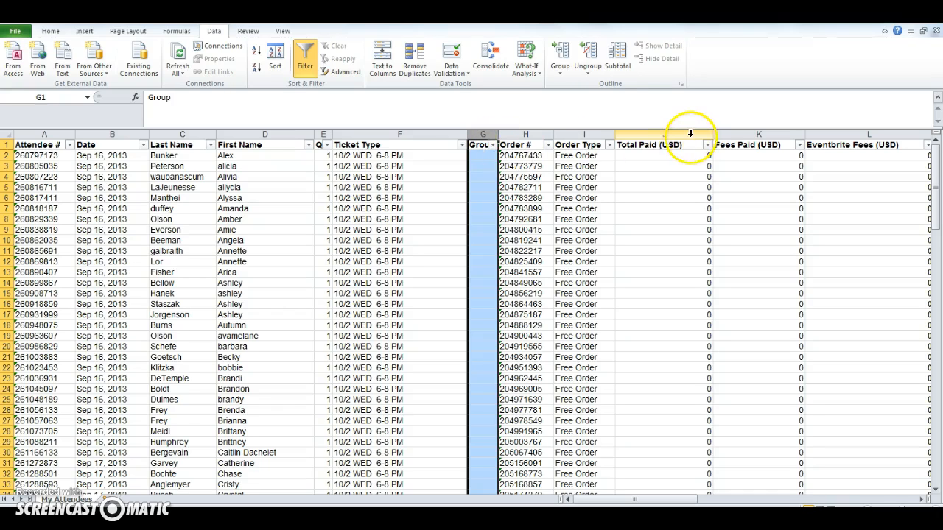
drag(680, 131, 835, 136)
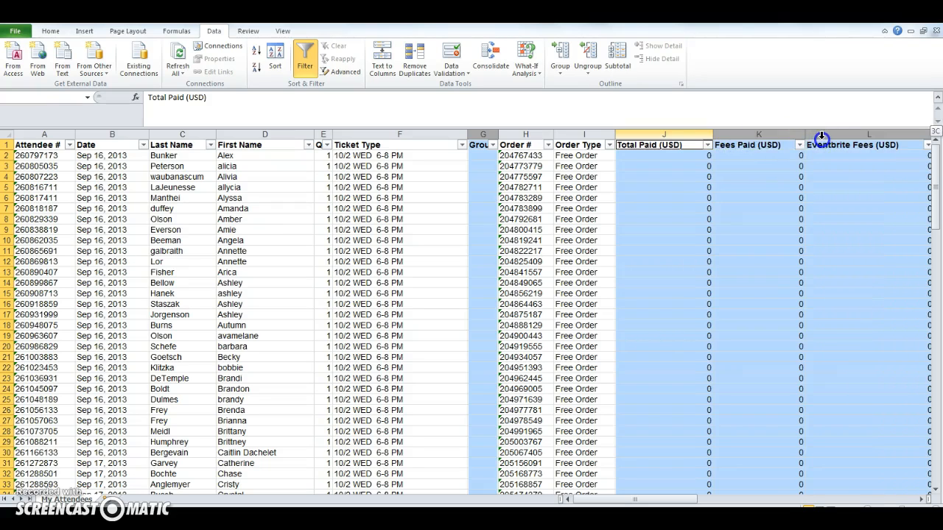
click(50, 31)
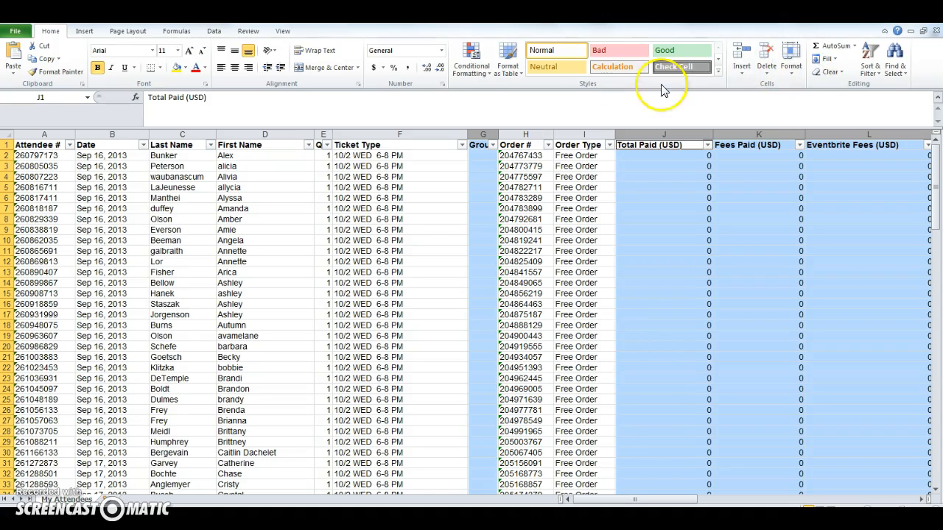
click(767, 55)
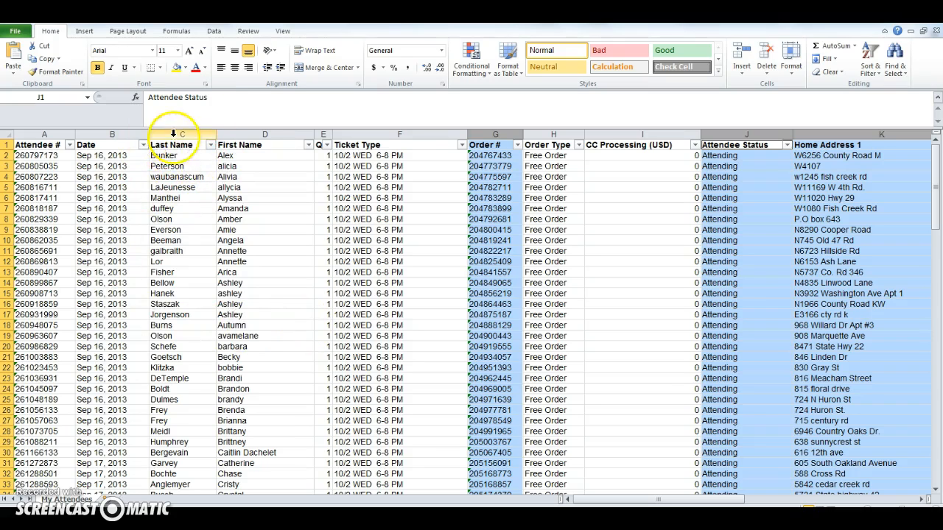
Sort the attendee list by Last Name from A to Z
click(211, 145)
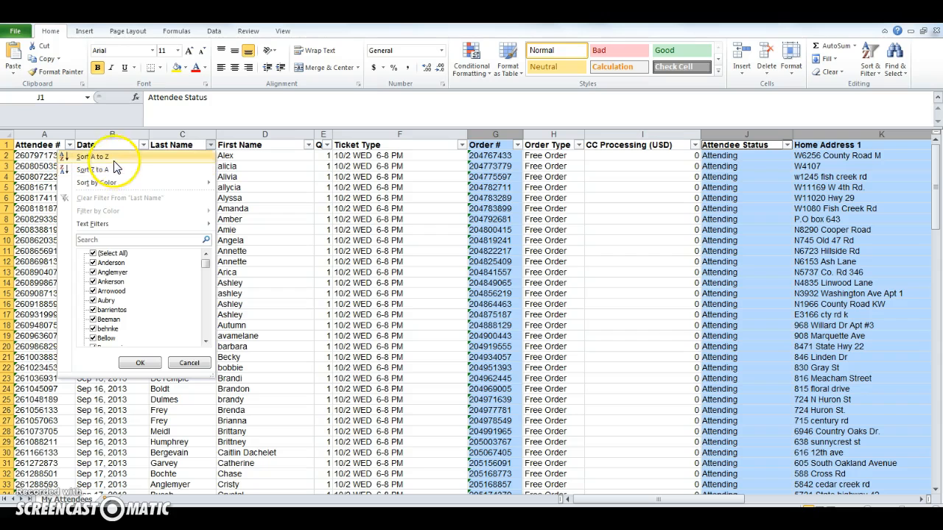
click(155, 159)
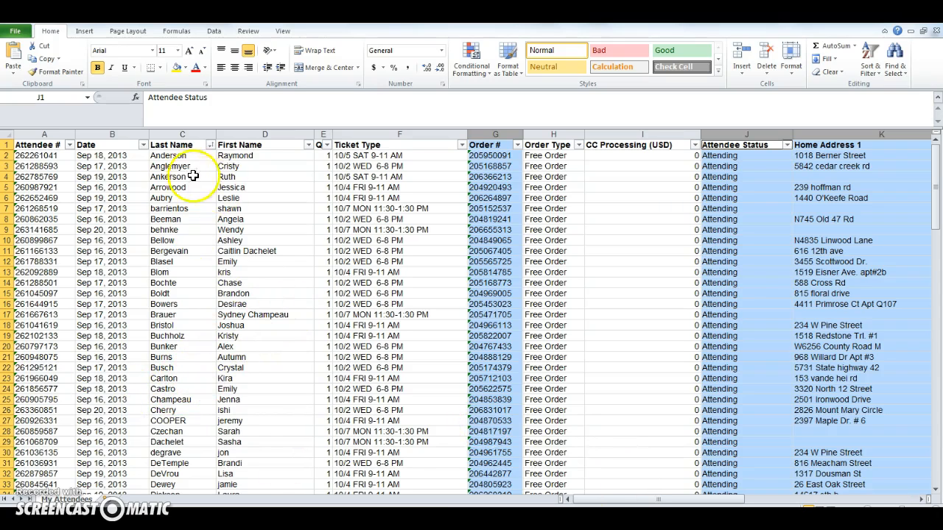
Filter the Home City column to Green Bay and the spelling variants of De Pere only
drag(655, 501, 773, 505)
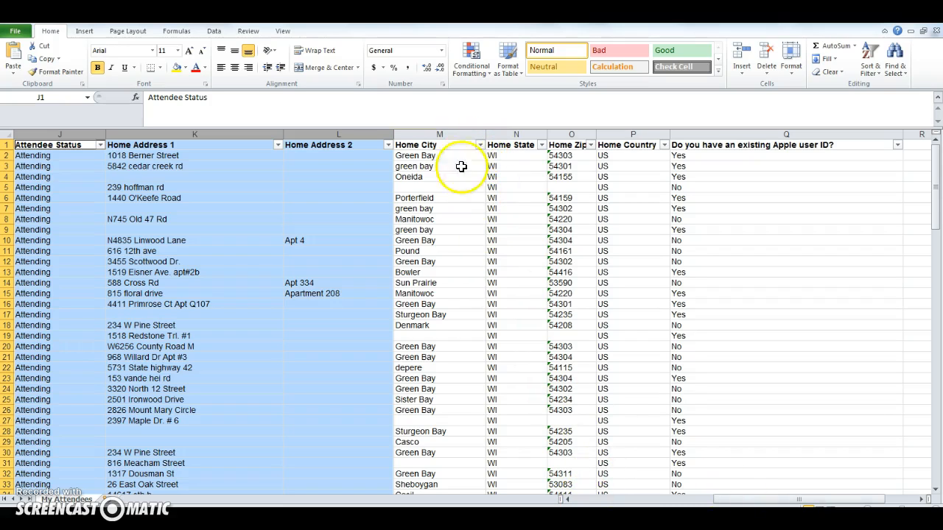
click(479, 145)
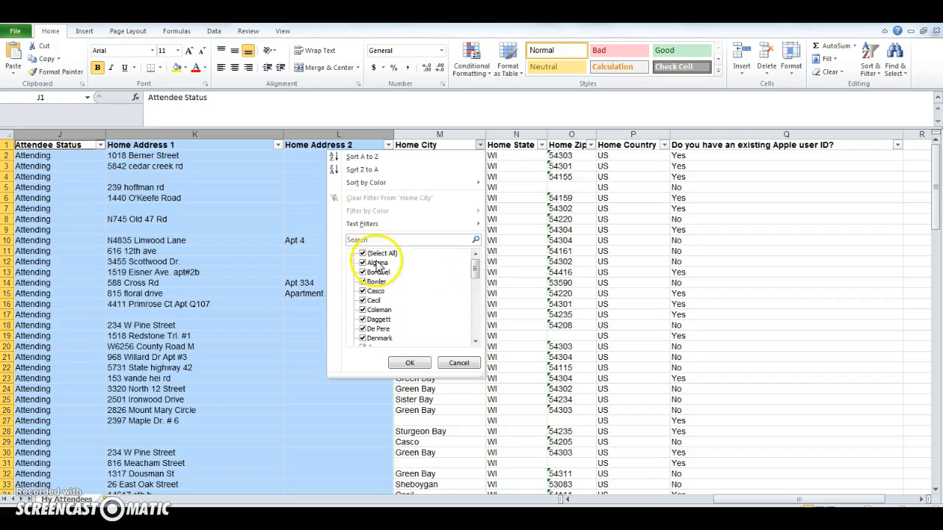
click(363, 253)
click(362, 329)
click(476, 342)
click(475, 342)
click(476, 342)
click(476, 342)
click(362, 309)
click(362, 328)
click(364, 338)
click(475, 342)
click(476, 342)
click(418, 363)
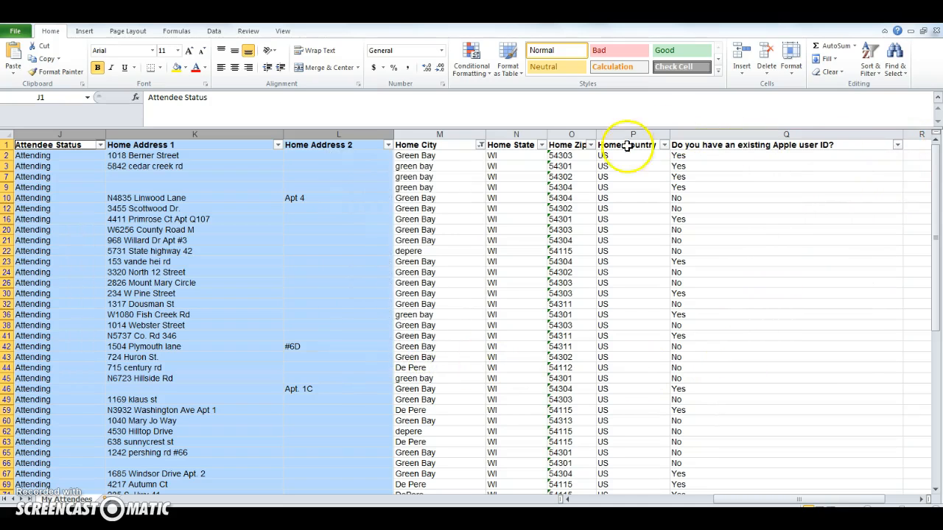
Hide the Home State, Home Zip and Home Country columns
drag(527, 134, 624, 141)
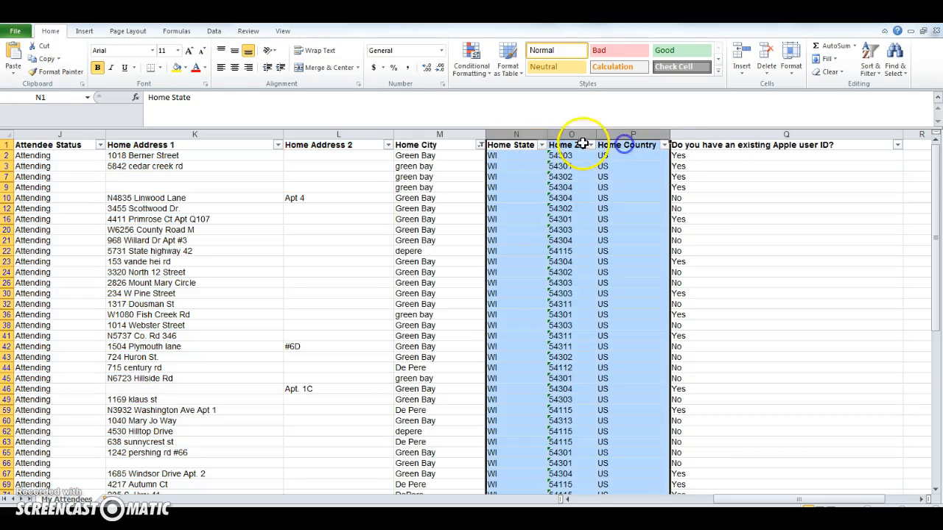
right_click(570, 139)
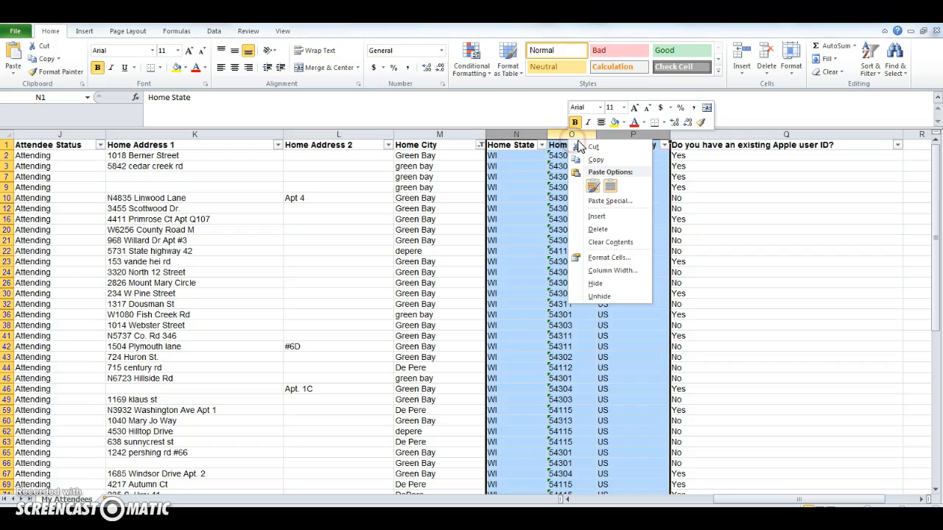
click(601, 281)
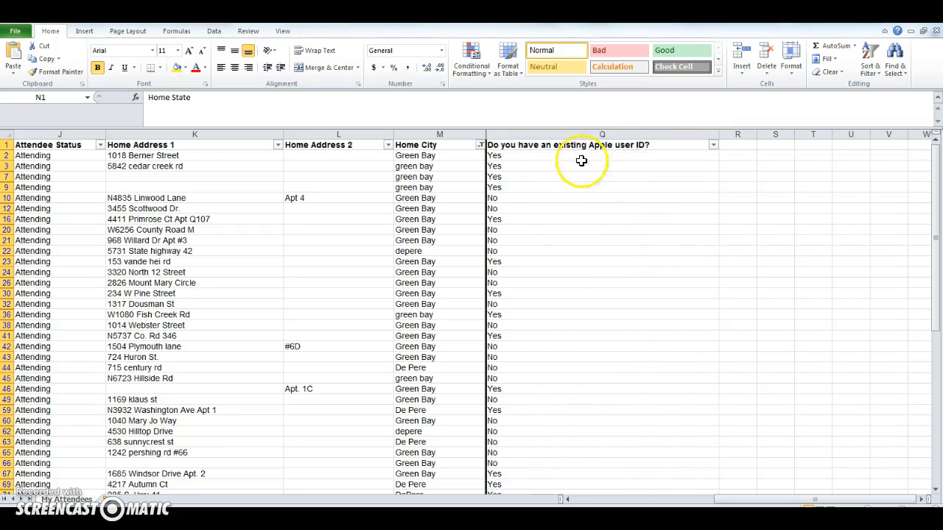
Filter the existing Apple user ID question column to show only the No answers
click(712, 145)
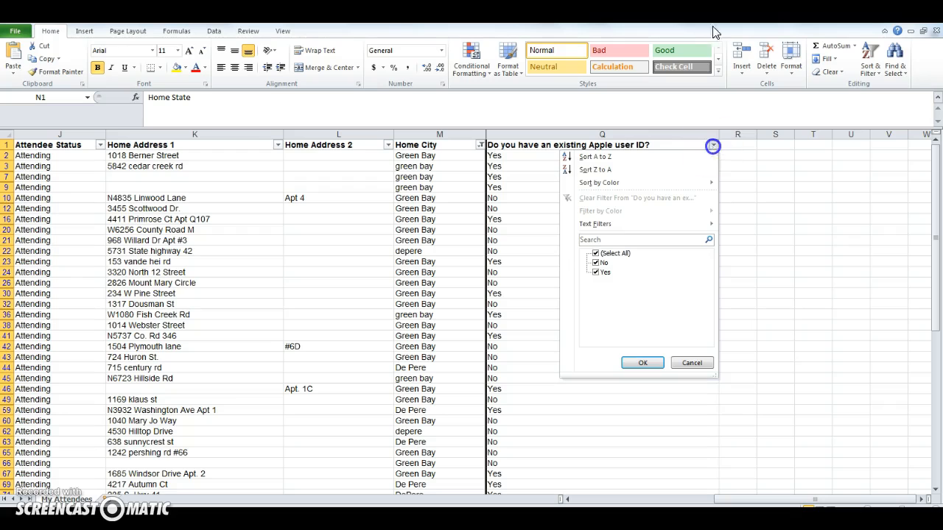
click(596, 264)
click(596, 253)
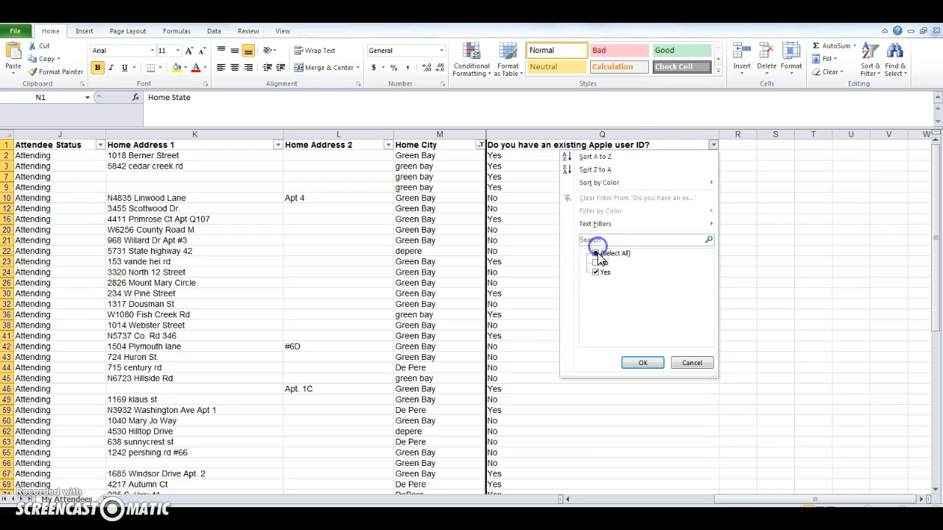
click(596, 263)
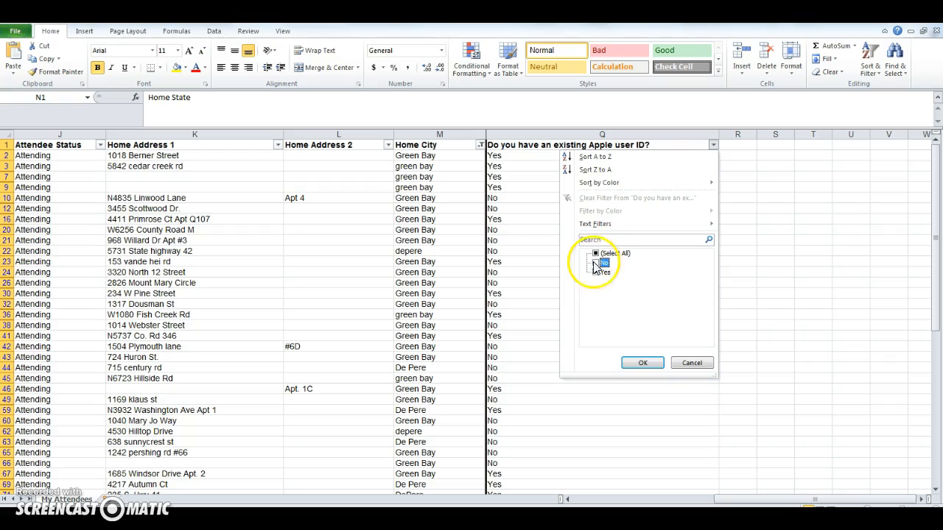
click(594, 272)
click(596, 263)
click(642, 363)
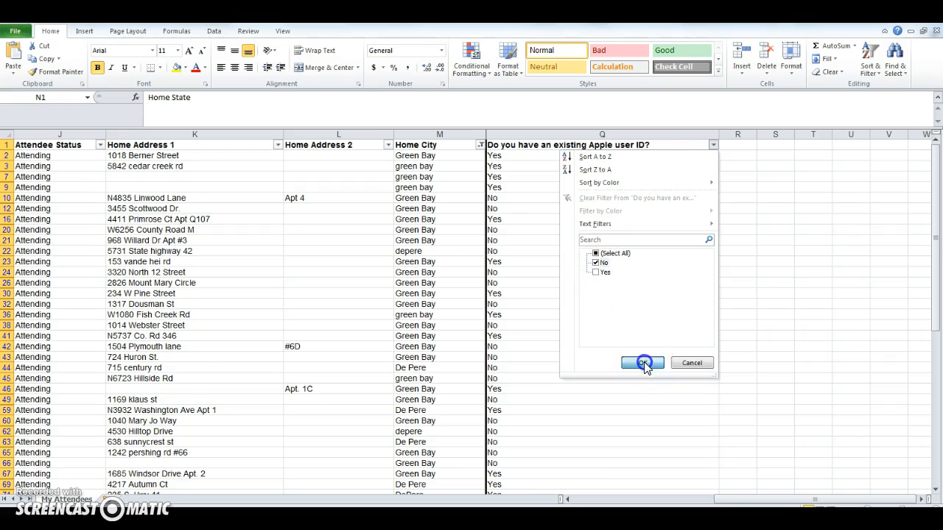
Stop recording the macro
drag(747, 498, 569, 501)
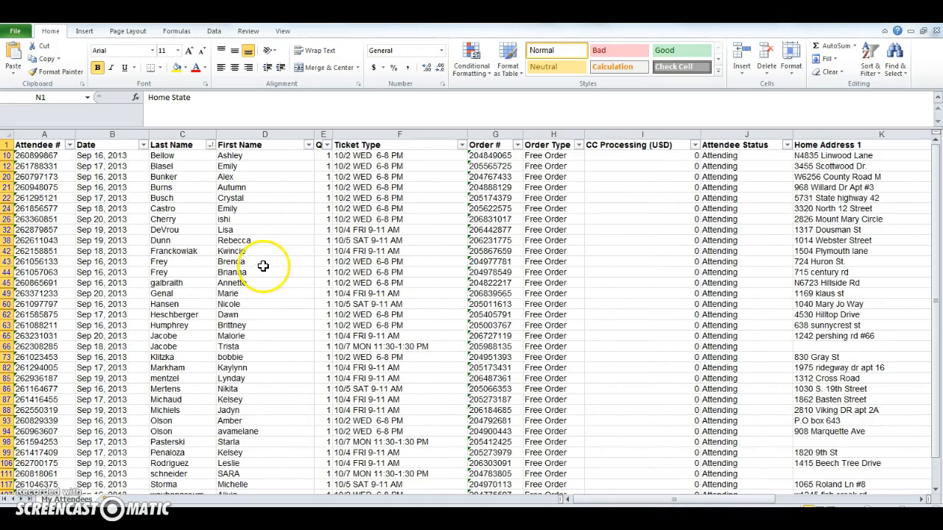
click(284, 37)
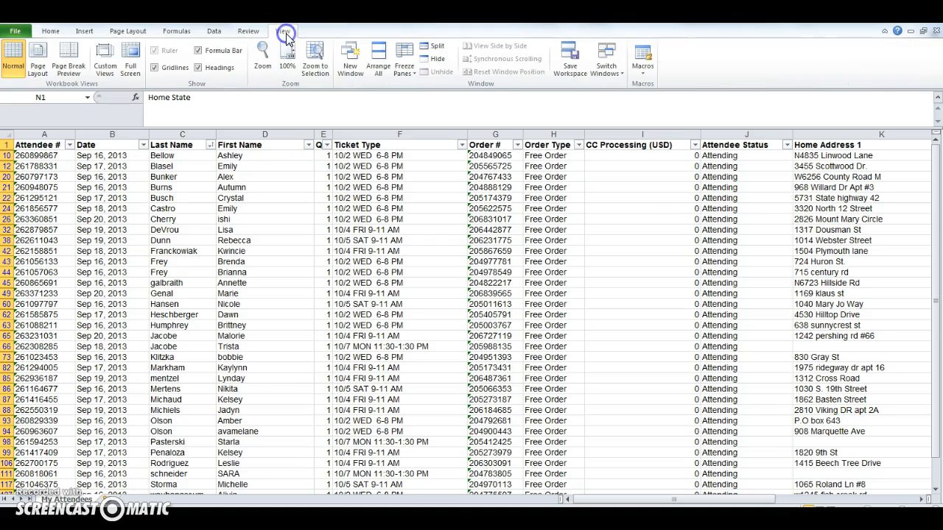
click(642, 71)
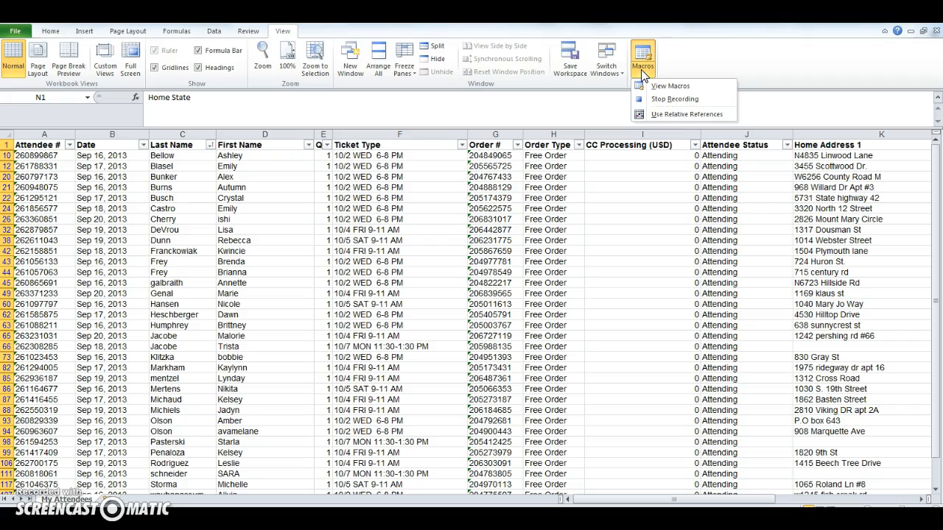
click(701, 98)
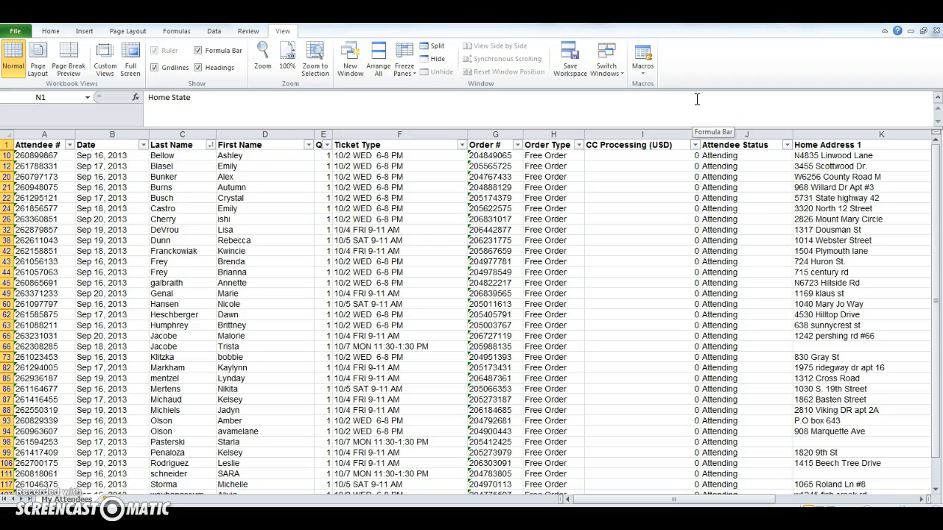
Save the unfiltered attendee workbook in the Documents library as the macro-enabled workbook Attendees-3636175900.xlsm
click(111, 520)
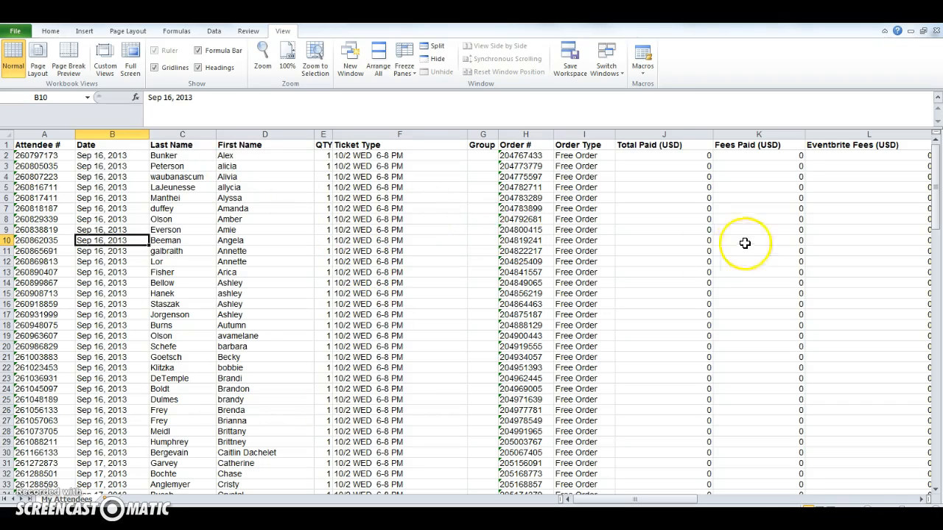
click(25, 31)
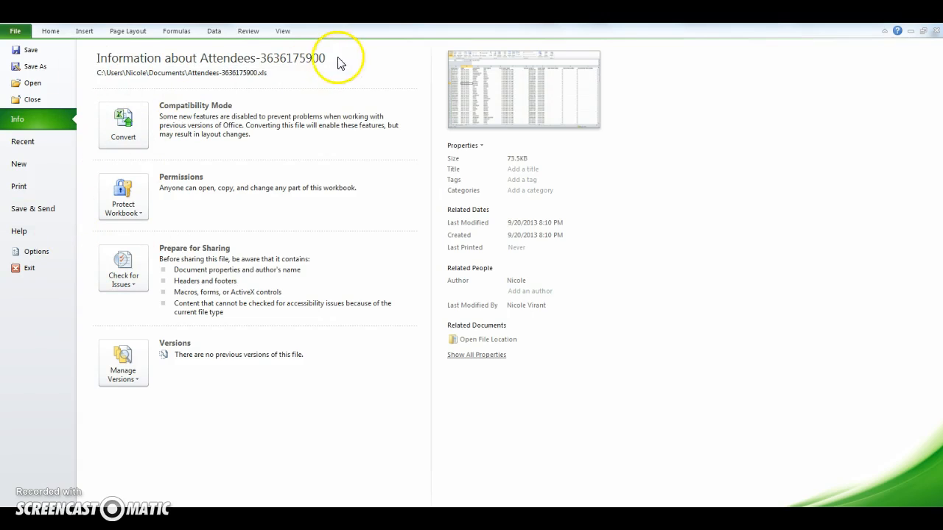
click(34, 208)
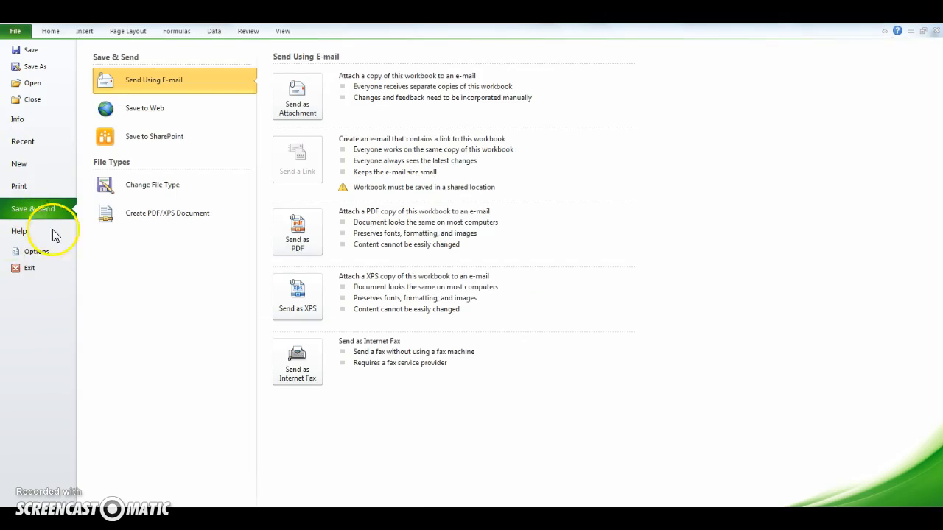
click(177, 193)
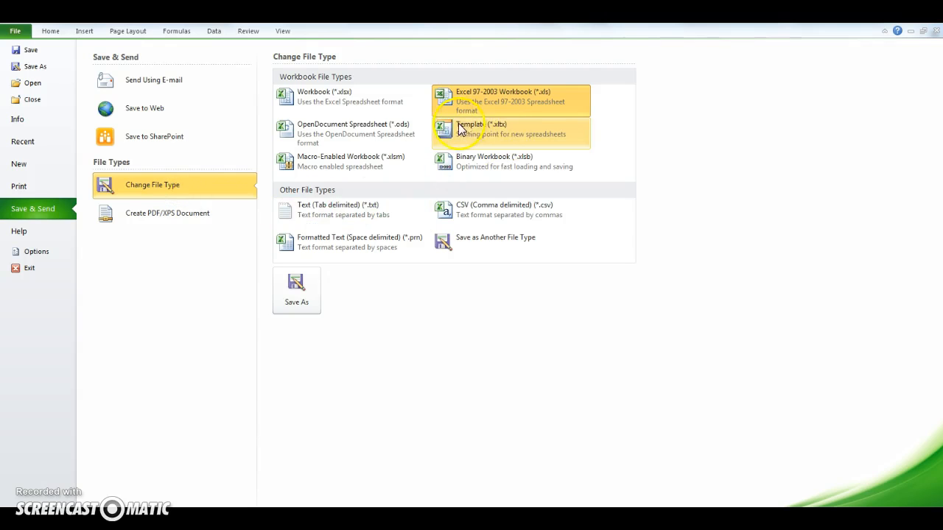
click(354, 168)
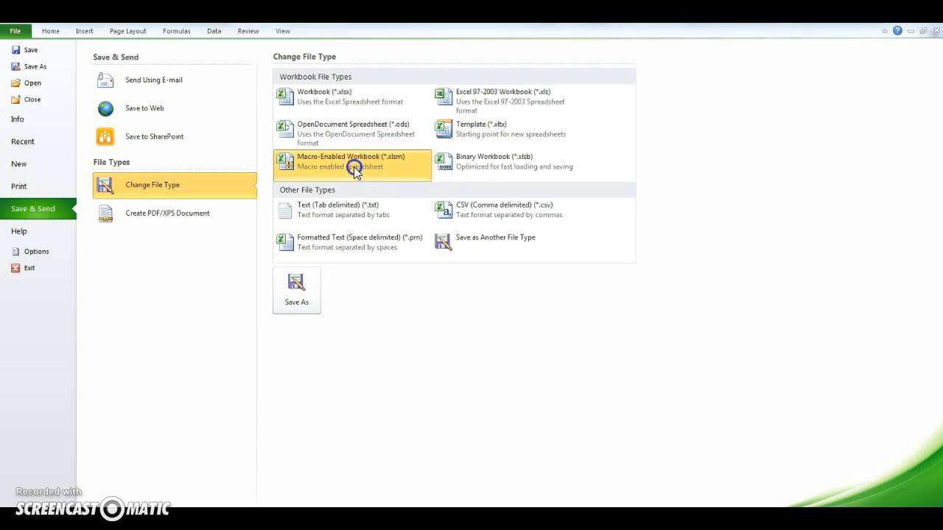
click(296, 291)
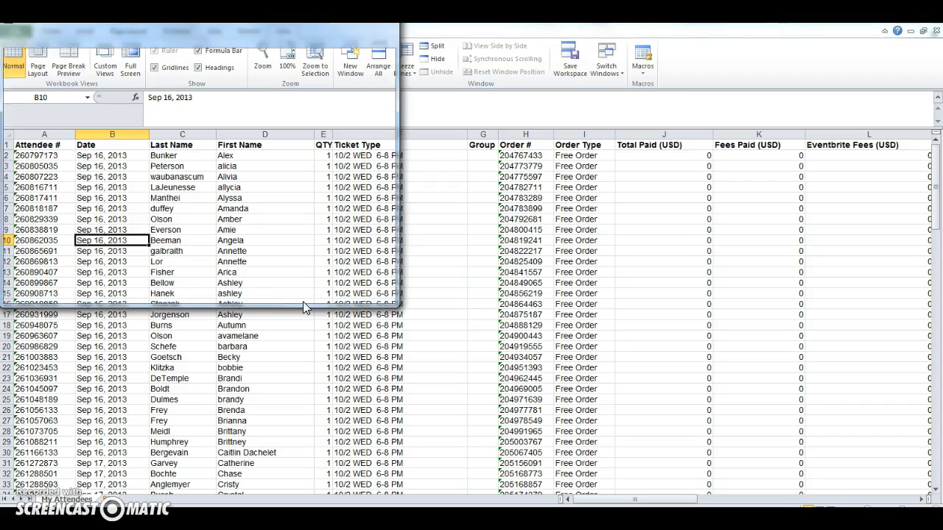
click(289, 290)
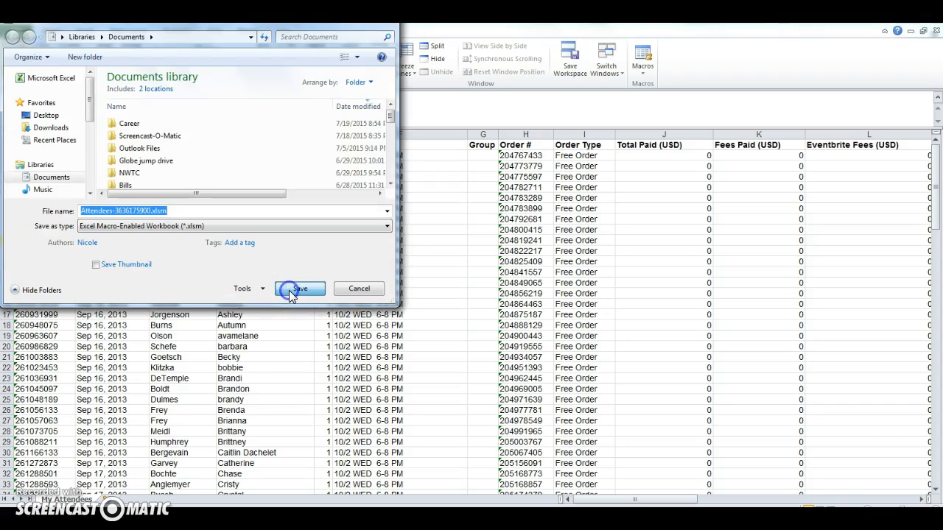